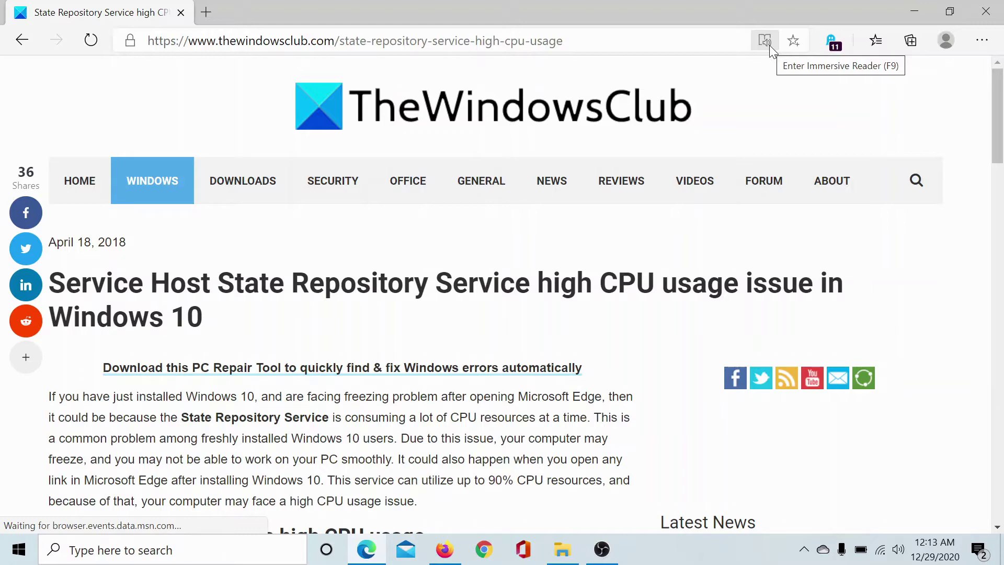
scroll(468, 335, down, 4)
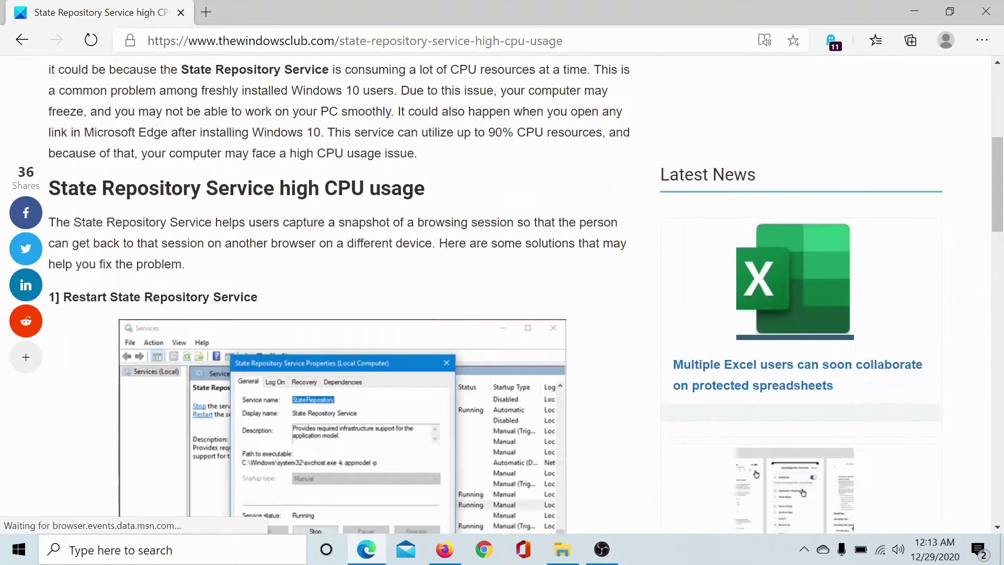
scroll(467, 336, down, 2)
scroll(468, 336, up, 2)
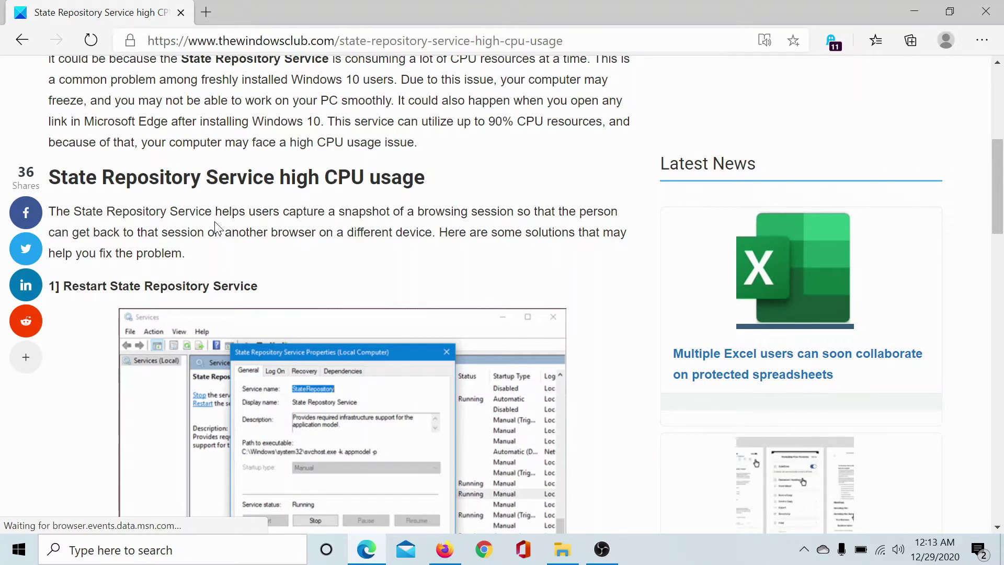
Launch services.msc from the Run box to open the Services console
key(super+r)
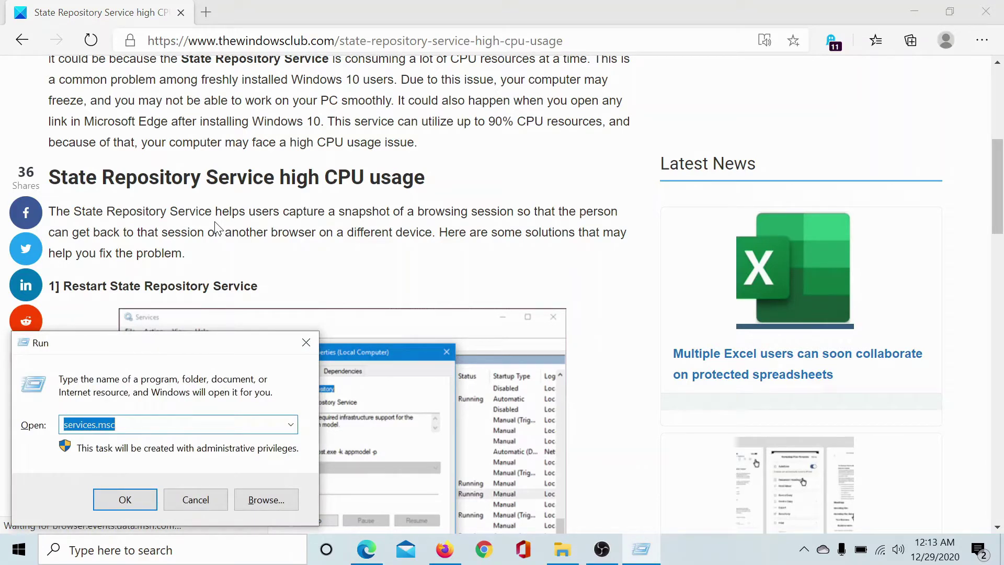
text(services.msc)
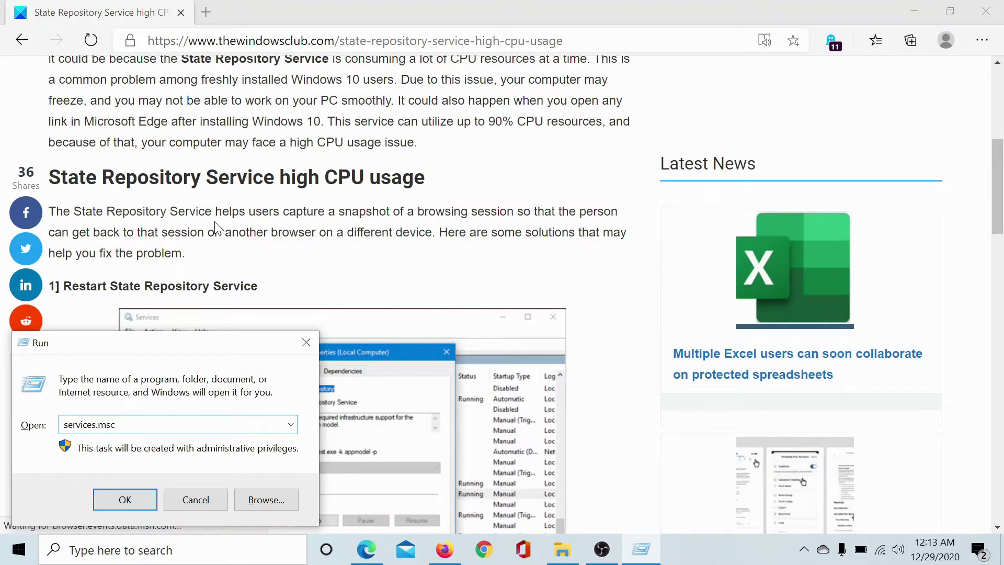
key(Return)
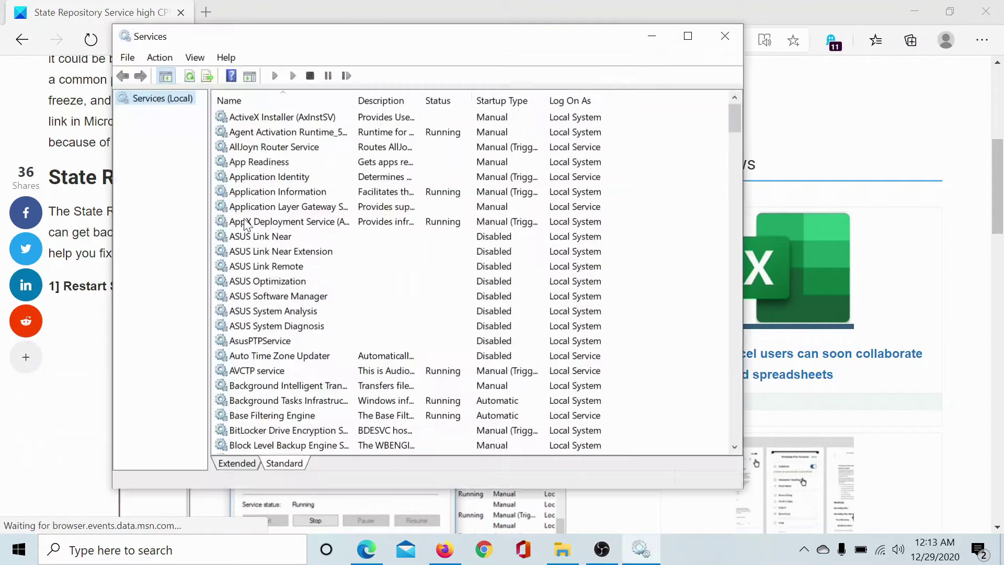
drag(731, 114, 745, 353)
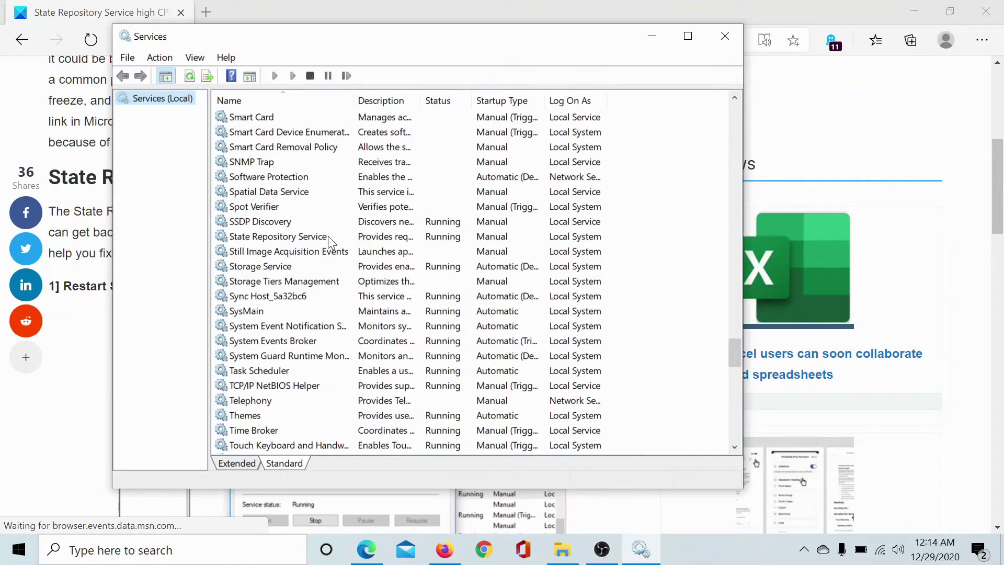
Restart State Repository Service, confirming the restart of dependent AppX Deployment Service
right_click(267, 236)
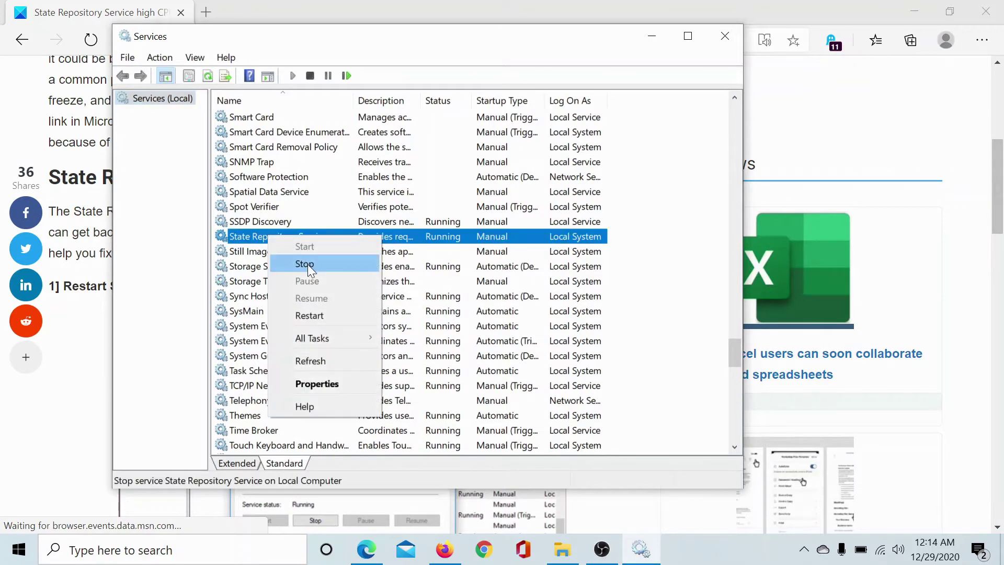
click(323, 312)
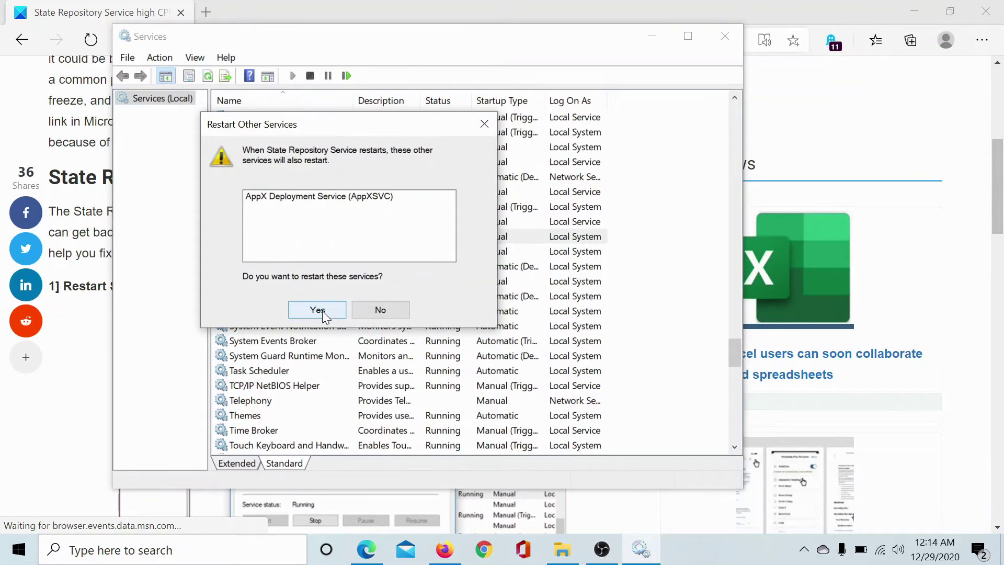
click(317, 310)
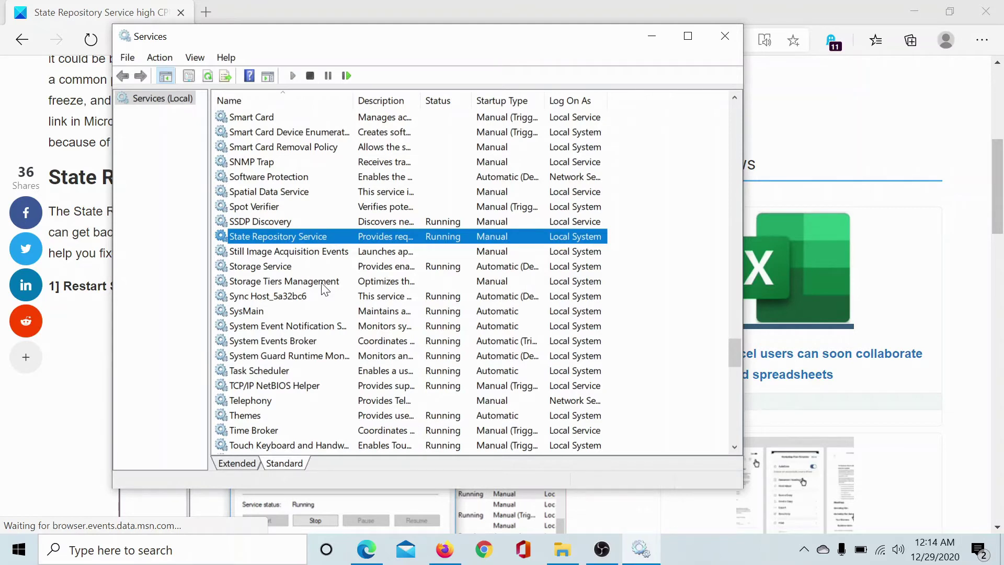
Stop State Repository Service and AppX Deployment Service, then bring the Edge article forward
right_click(282, 238)
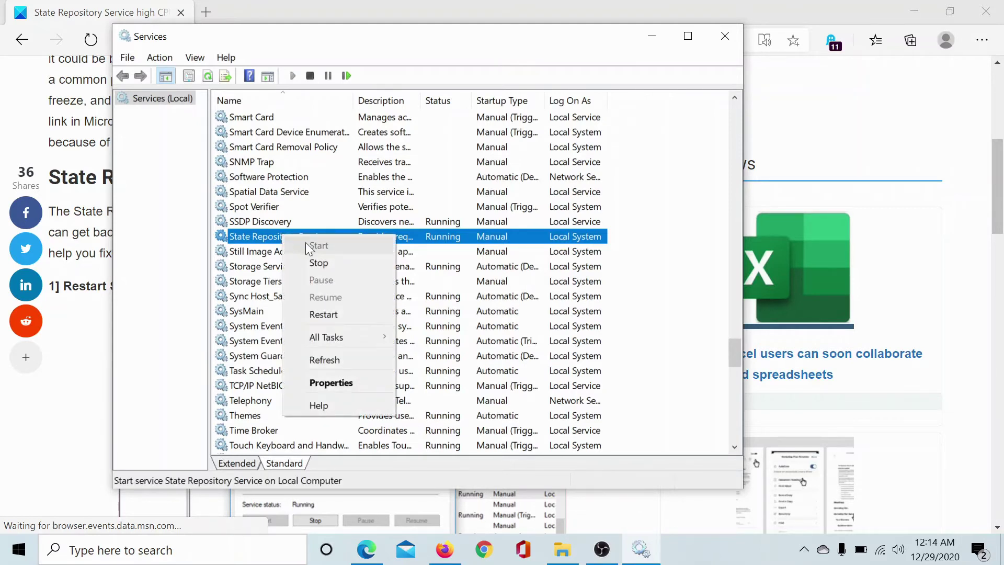
click(325, 263)
click(307, 312)
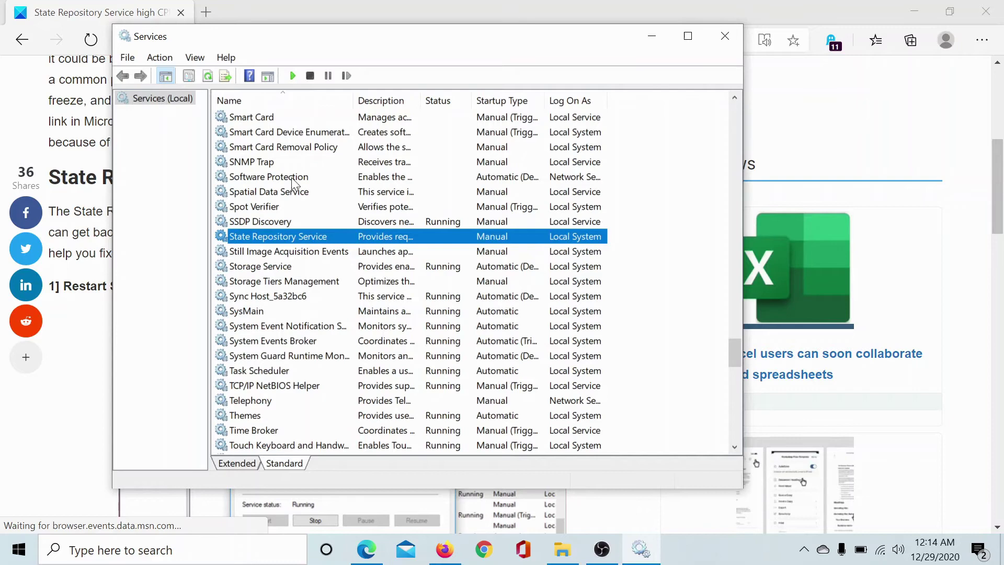
click(97, 7)
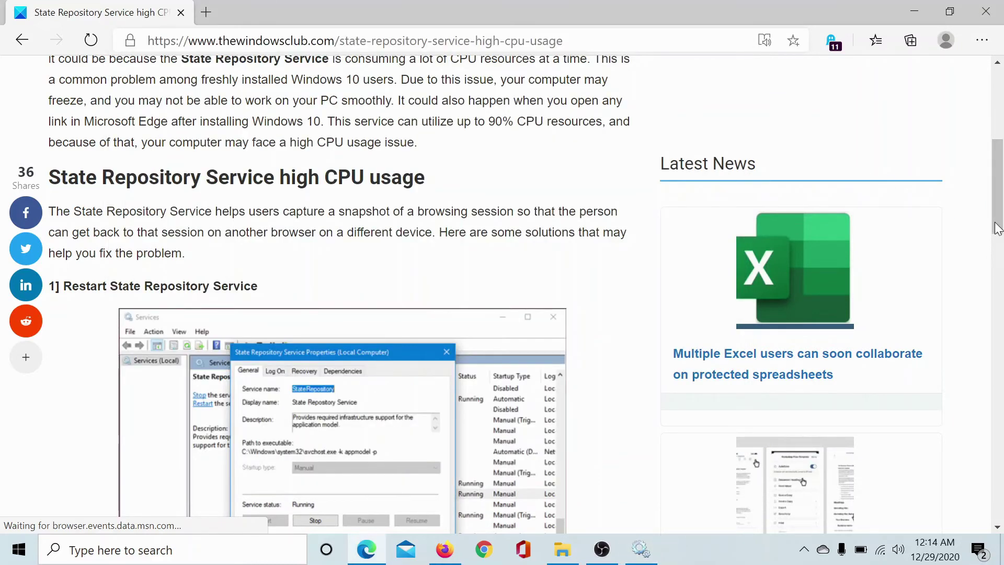
drag(997, 233, 960, 129)
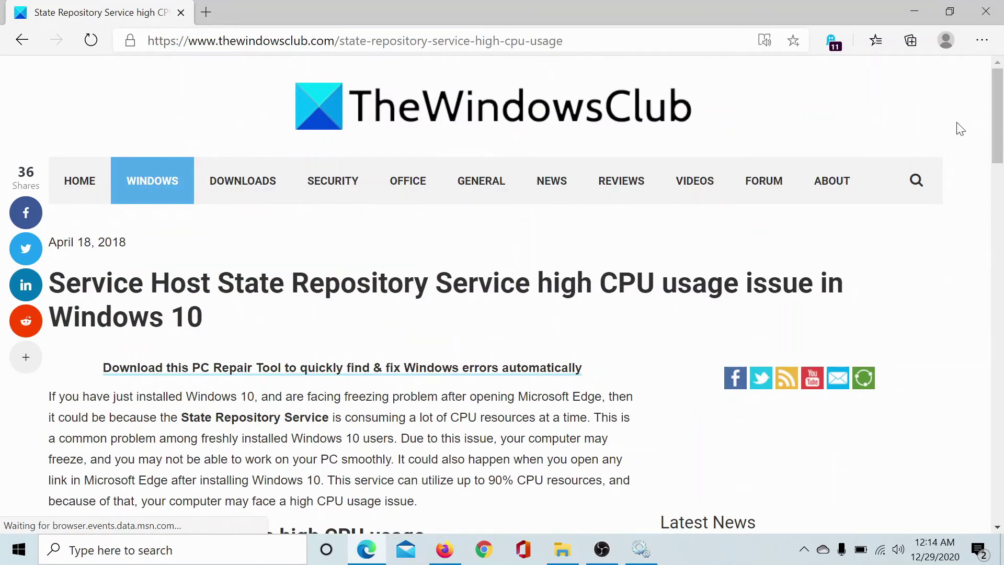